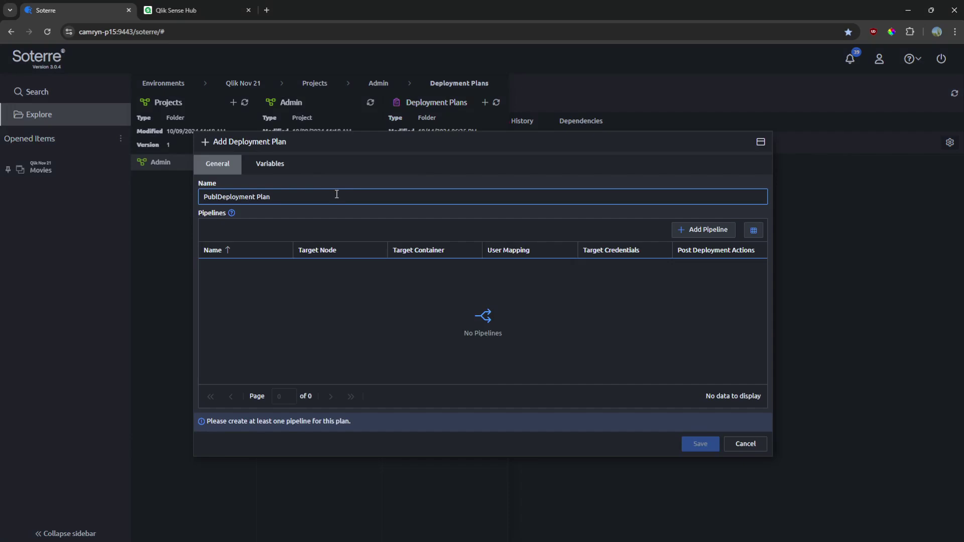
Name the deployment plan "Published Copies Deployment Plan" and add a streamNames variable with the value {'Prod-1', 'Prod-2'}
{"action": "type", "text": "ished Copies"}
{"action": "left_click", "coordinate": [271, 163]}
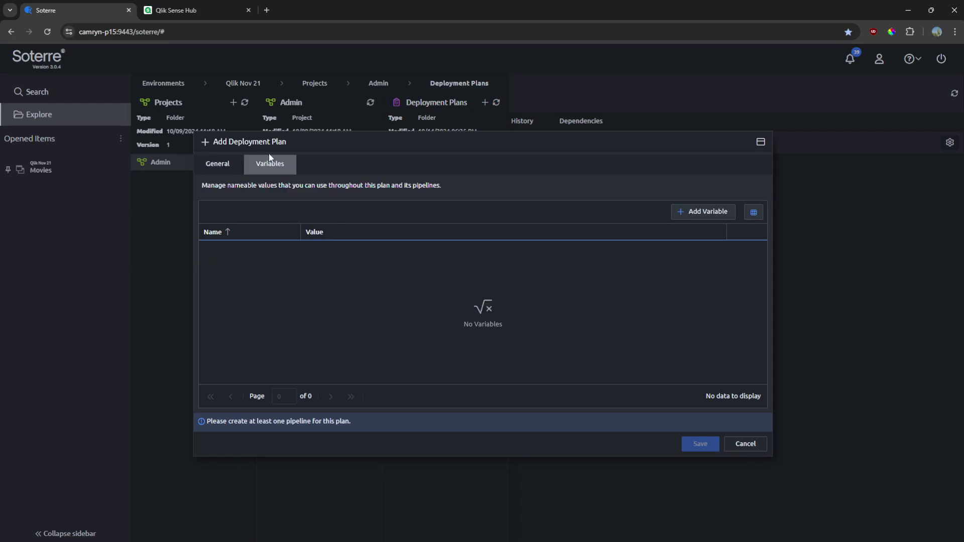
{"action": "left_click", "coordinate": [705, 211]}
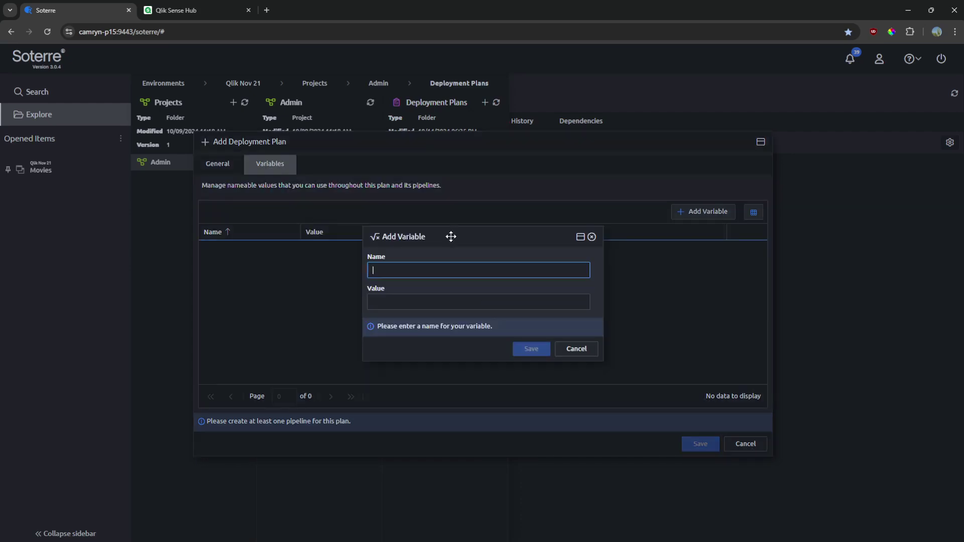
{"action": "type", "text": "streamNames"}
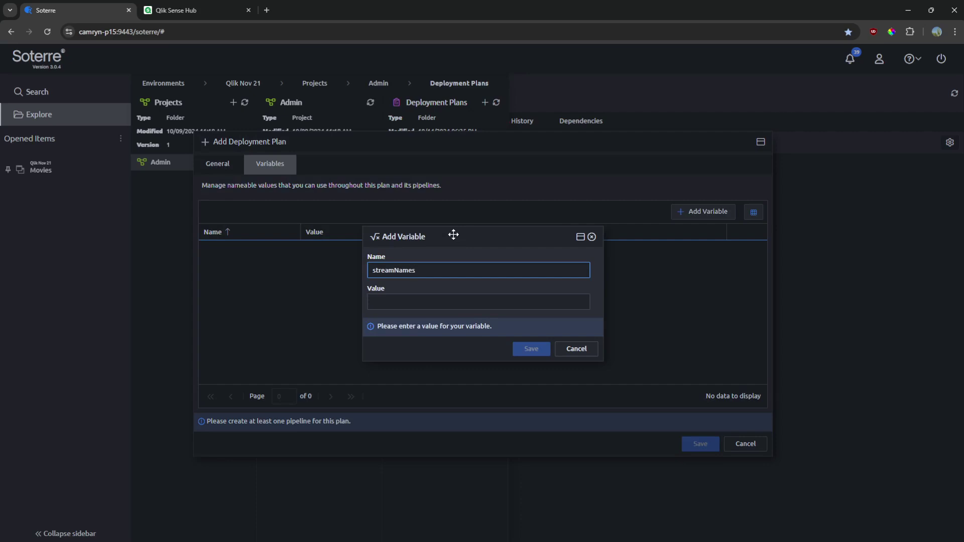
{"action": "key", "text": "Tab"}
{"action": "type", "text": "[]"}
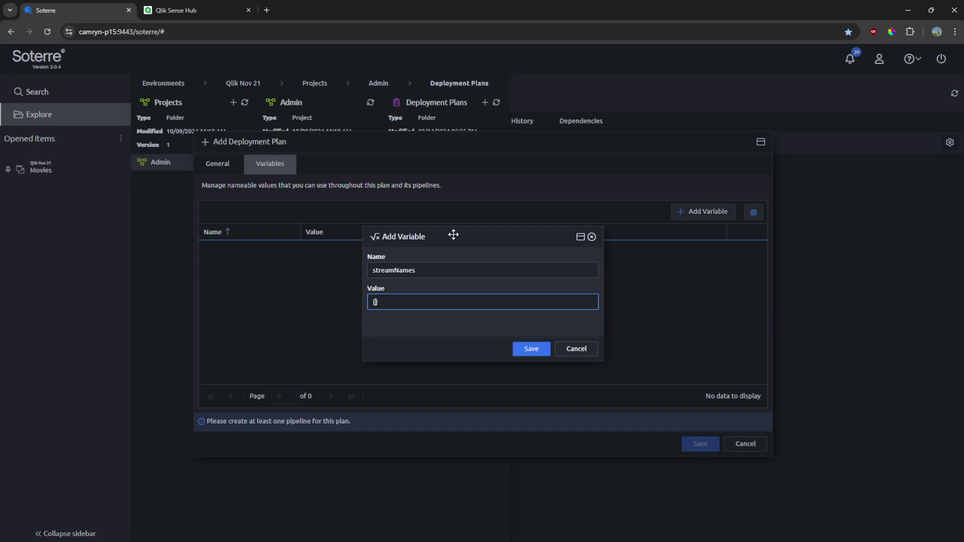
{"action": "type", "text": "'Prod-1', 'Prod-2"}
{"action": "left_click", "coordinate": [528, 347]}
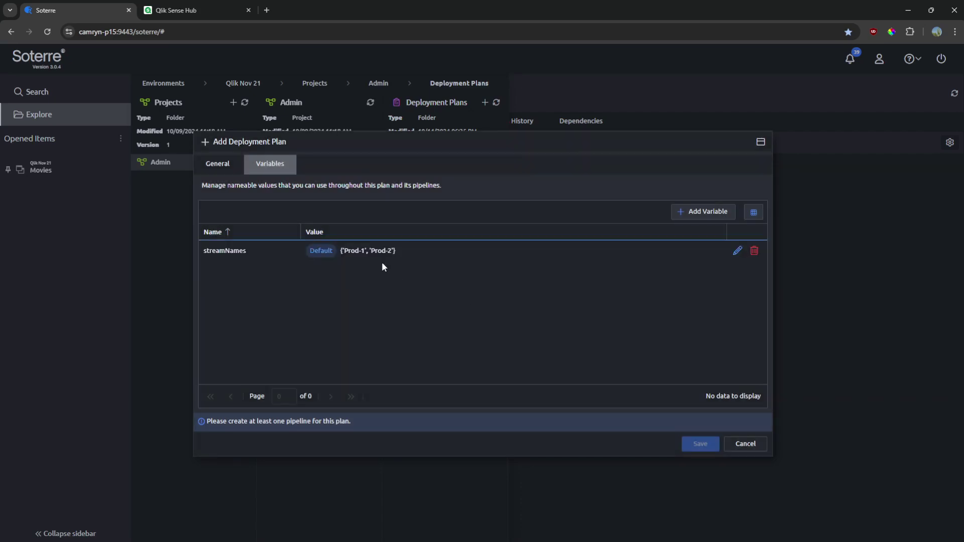
Add a pipeline targeting the Everyone container in the Qlik Nov 21 environment and continue to its post deployment actions
{"action": "left_click", "coordinate": [220, 163]}
{"action": "left_click", "coordinate": [720, 234]}
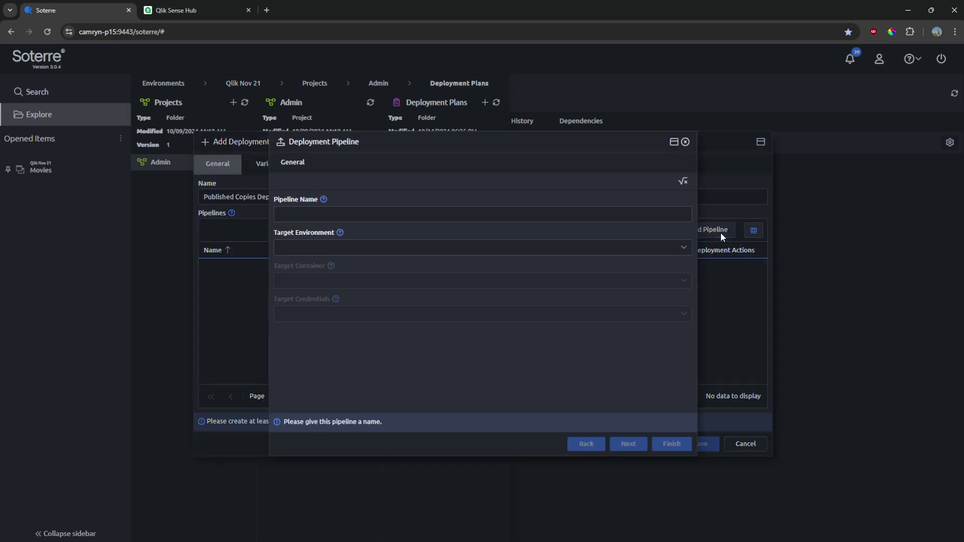
{"action": "left_click", "coordinate": [366, 246]}
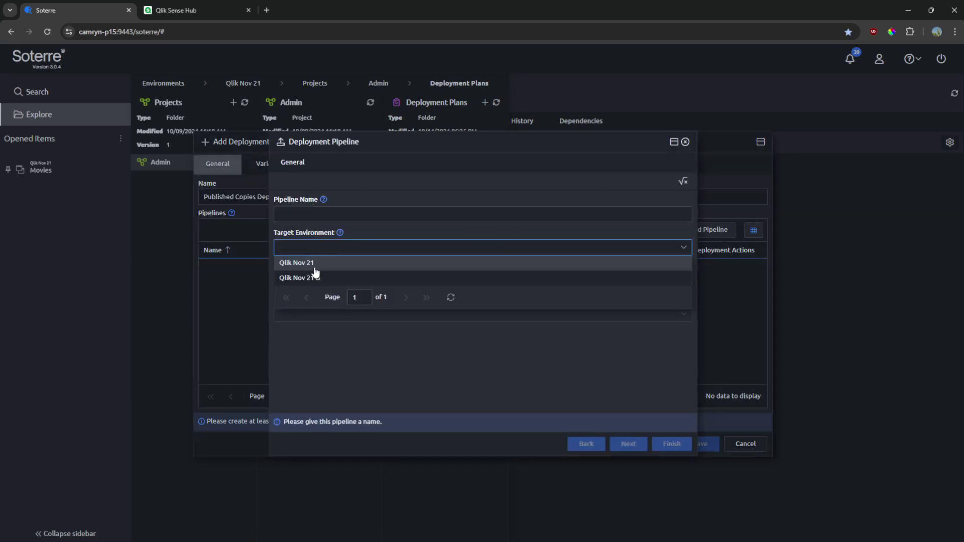
{"action": "left_click", "coordinate": [310, 263]}
{"action": "left_click", "coordinate": [308, 280]}
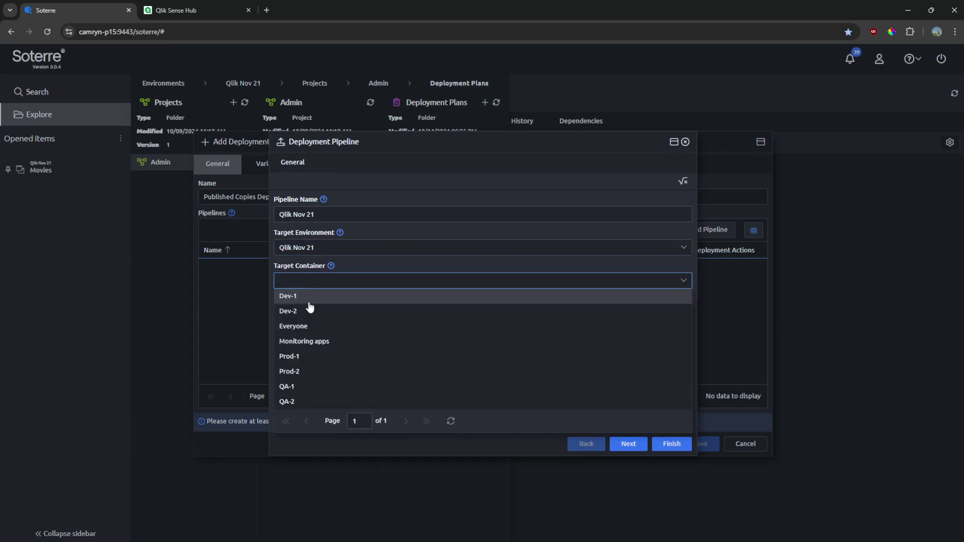
{"action": "left_click", "coordinate": [309, 327]}
{"action": "left_click", "coordinate": [625, 445]}
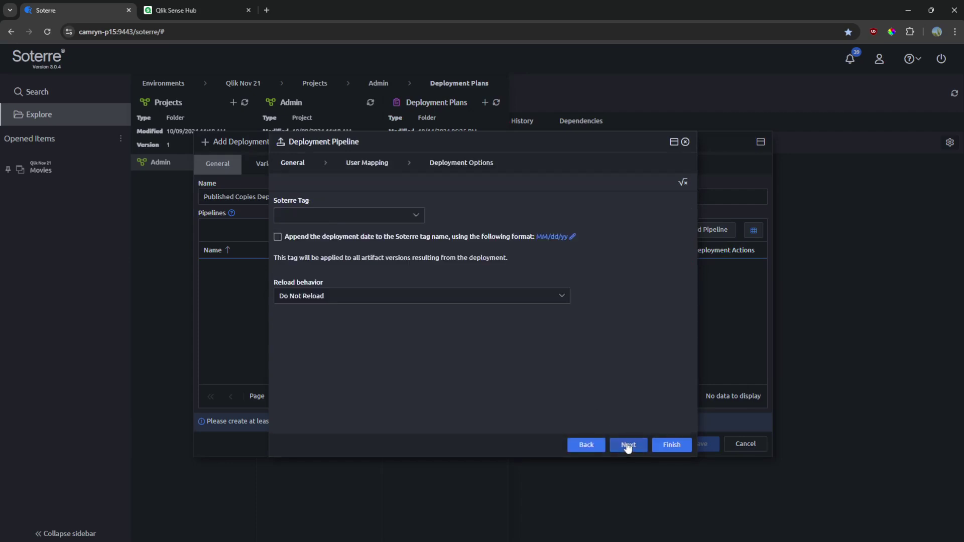
{"action": "left_click", "coordinate": [626, 445]}
Add a Create Copies app action to the pipeline and set its copy count to 2
{"action": "left_click", "coordinate": [71, 142]}
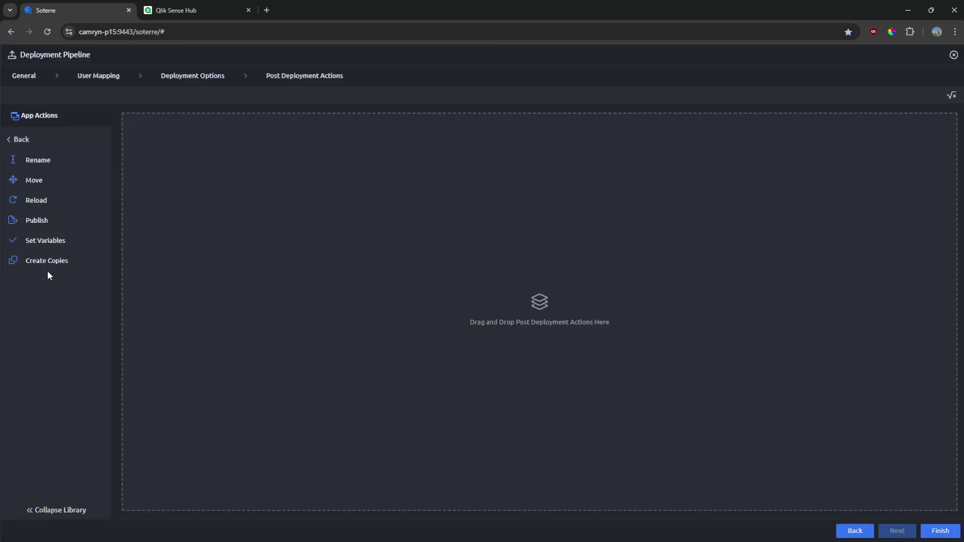
{"action": "left_click_drag", "start_coordinate": [45, 261], "coordinate": [365, 204]}
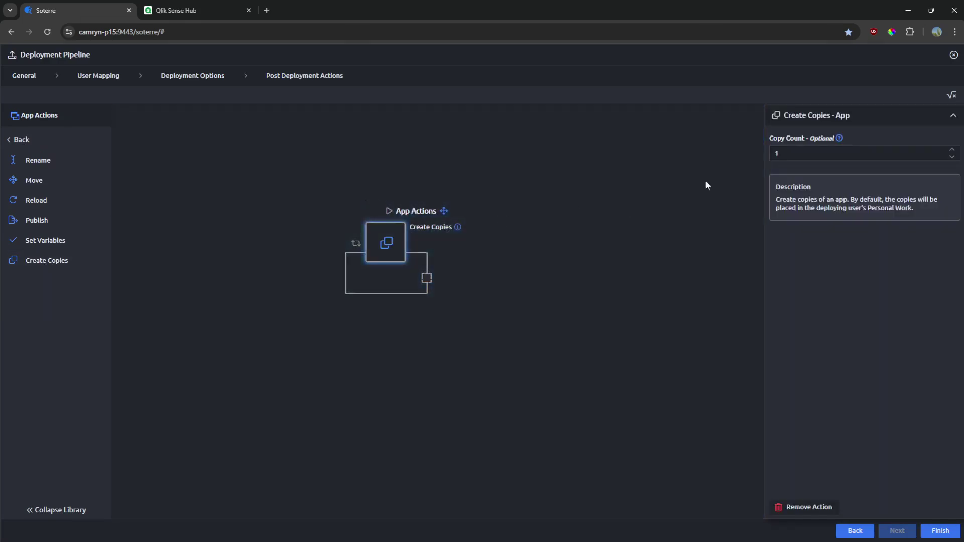
{"action": "double_click", "coordinate": [801, 149]}
{"action": "type", "text": "2"}
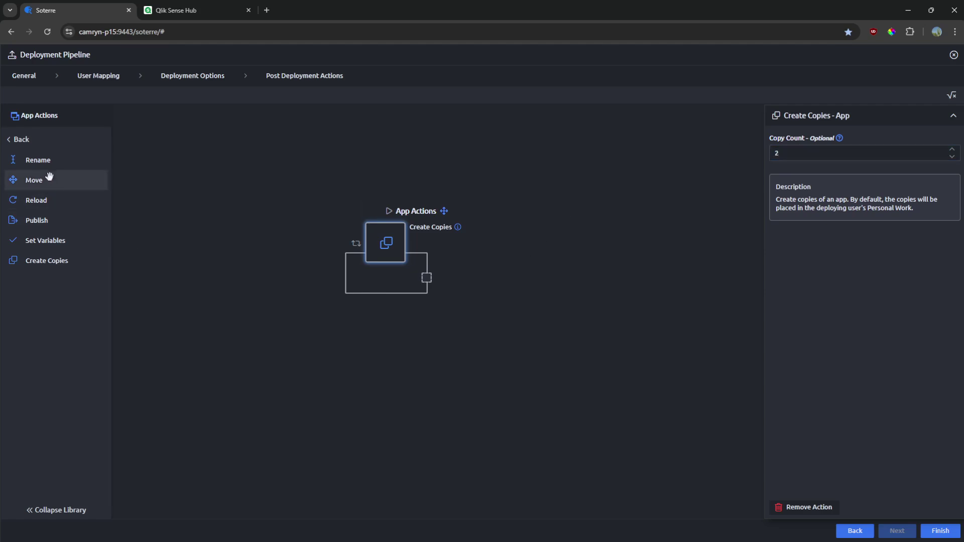
Add a Rename action inside the Create Copies loop and begin the new app name with 'Copy of ' + #appName
{"action": "left_click_drag", "start_coordinate": [378, 271], "coordinate": [383, 260]}
{"action": "left_click", "coordinate": [855, 188]}
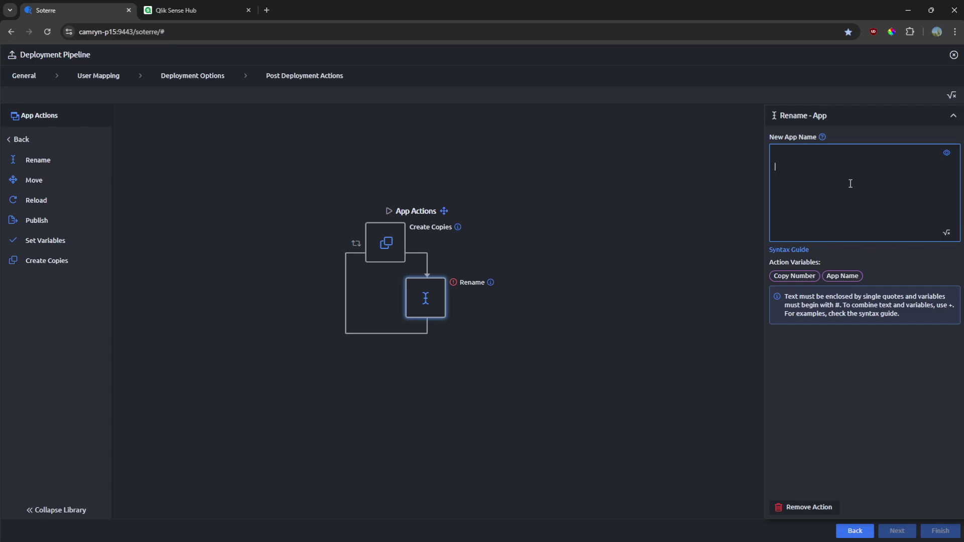
{"action": "type", "text": "''"}
{"action": "type", "text": "Copy of"}
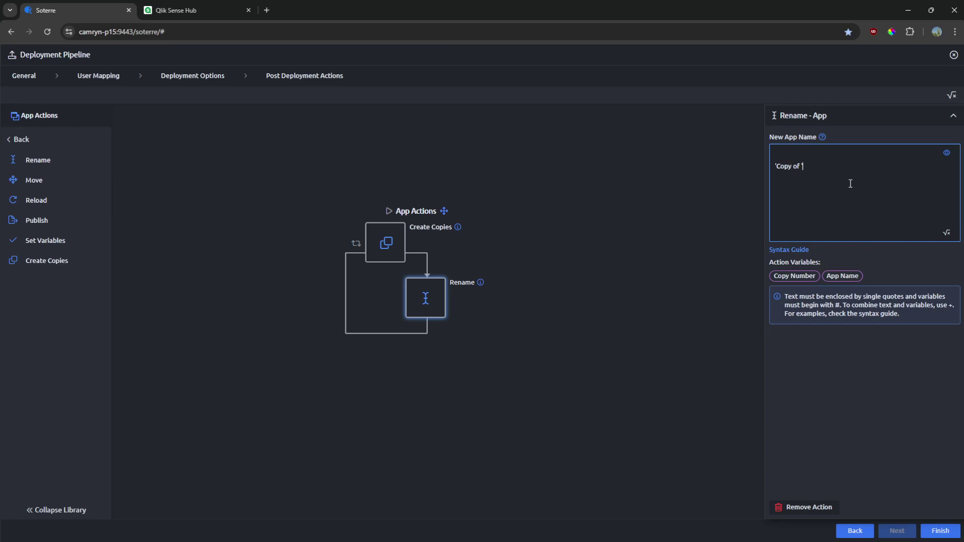
{"action": "key", "text": "End"}
{"action": "type", "text": "+"}
{"action": "left_click", "coordinate": [841, 277]}
{"action": "left_click_drag", "start_coordinate": [810, 167], "coordinate": [845, 167]}
{"action": "left_click", "coordinate": [848, 167]}
Extend the new app name with + ' - published to ' + #streamNames[#copyNumber] and preview the evaluated name
{"action": "type", "text": "+ ' - published to ' +"}
{"action": "left_click", "coordinate": [947, 233]}
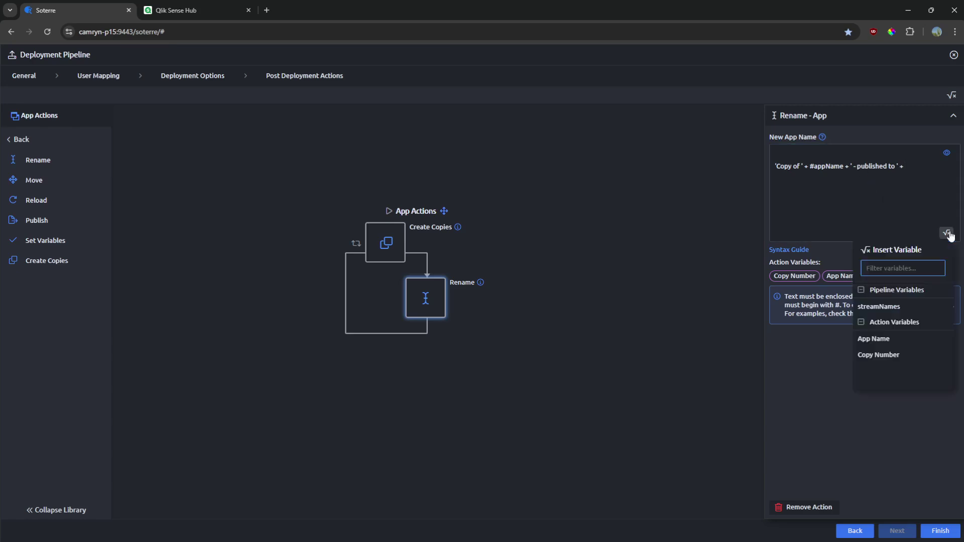
{"action": "left_click", "coordinate": [896, 307]}
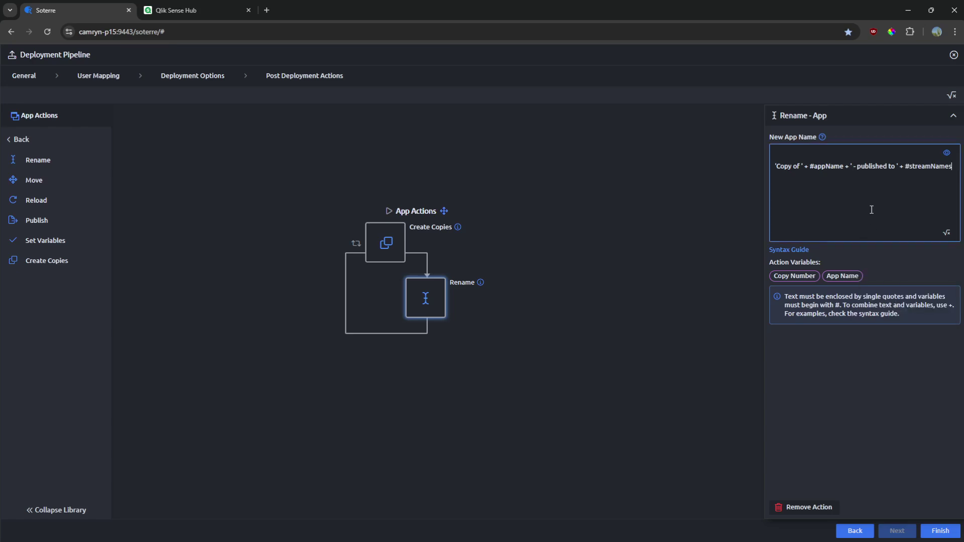
{"action": "type", "text": "[]"}
{"action": "left_click", "coordinate": [798, 275]}
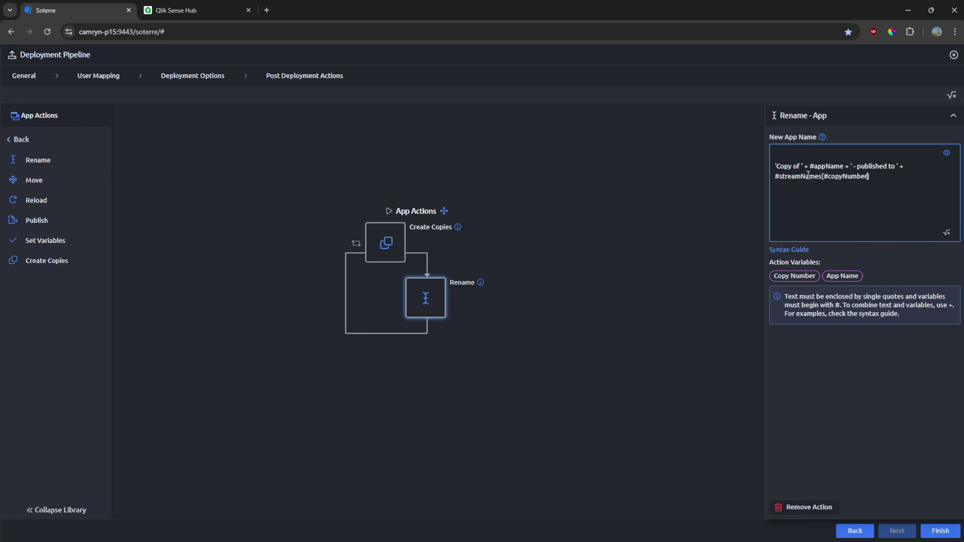
{"action": "left_click", "coordinate": [881, 174]}
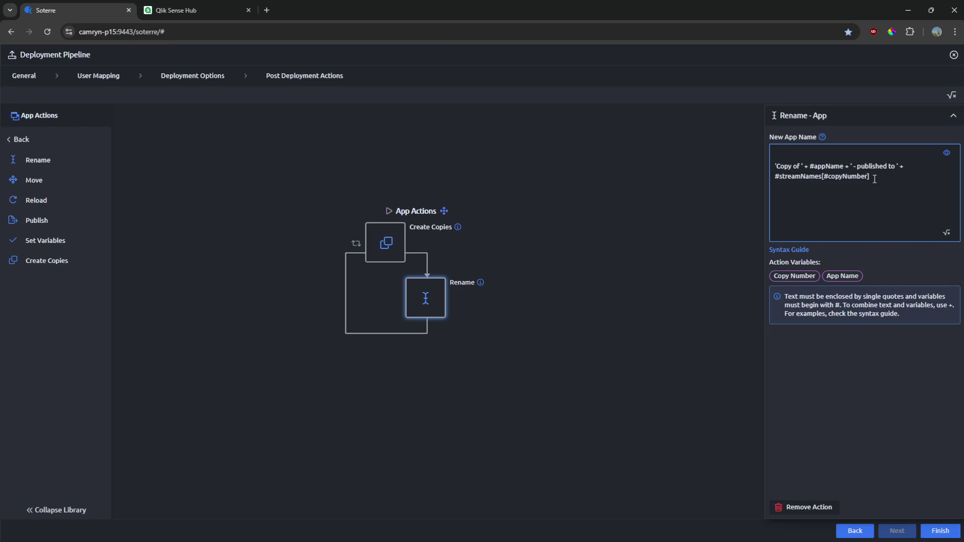
{"action": "left_click", "coordinate": [947, 154]}
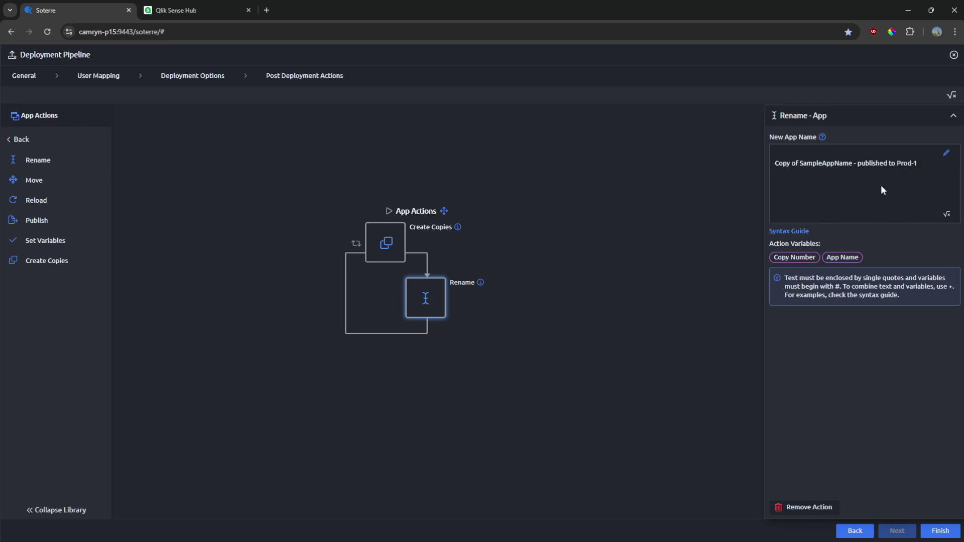
{"action": "left_click", "coordinate": [945, 154]}
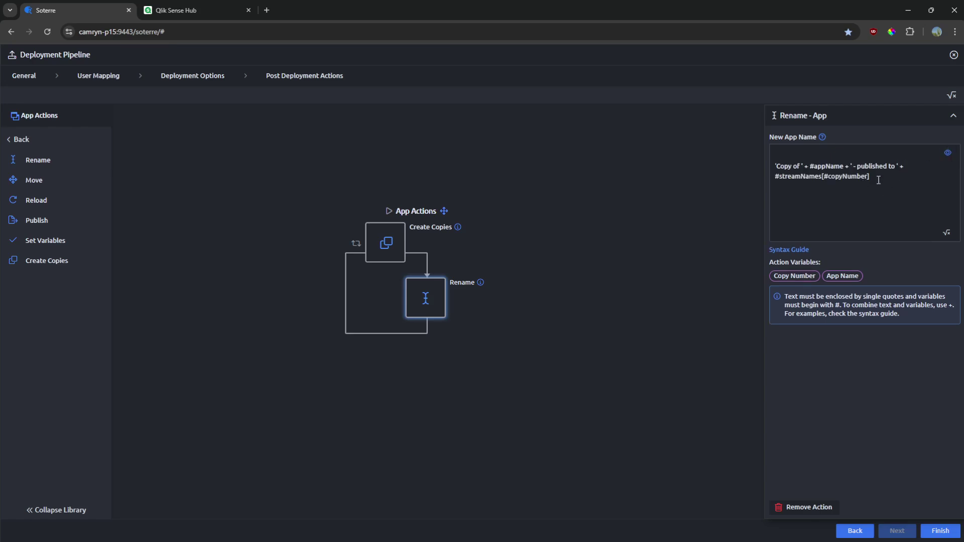
Copy the #streamNames[#copyNumber] expression and add a Publish action after Rename, choosing Dev-1 as its destination stream
{"action": "left_click_drag", "start_coordinate": [874, 177], "coordinate": [777, 178]}
{"action": "key", "text": "ctrl+c"}
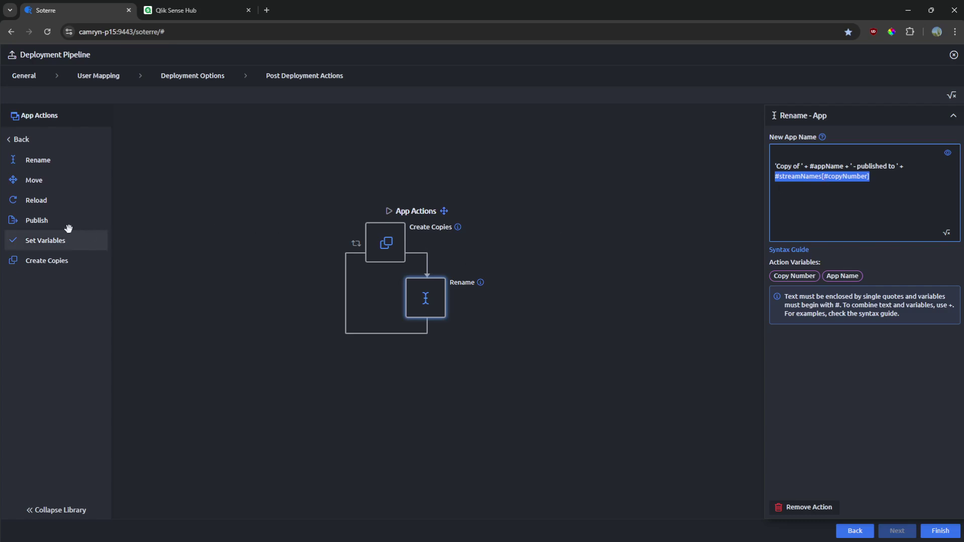
{"action": "left_click_drag", "start_coordinate": [56, 219], "coordinate": [433, 316]}
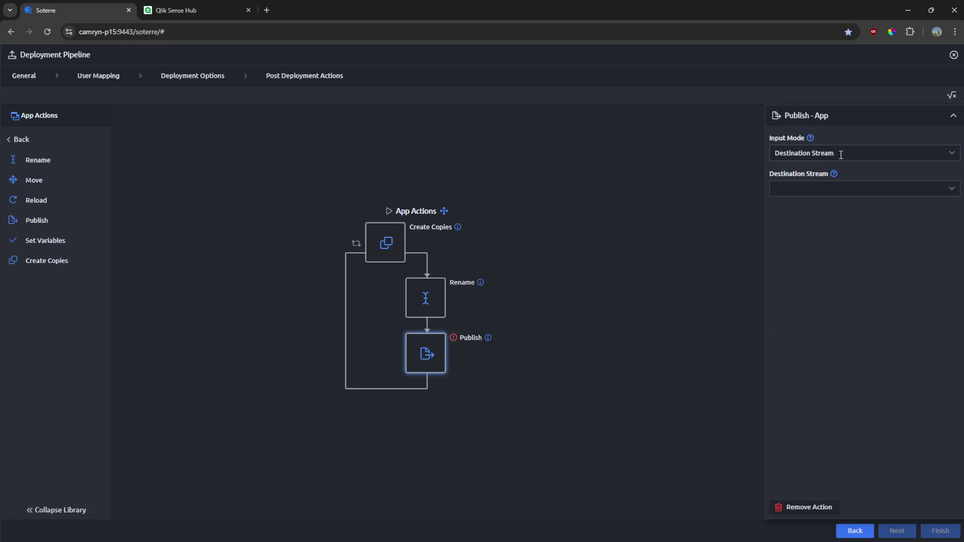
{"action": "left_click", "coordinate": [824, 187]}
{"action": "left_click", "coordinate": [819, 204]}
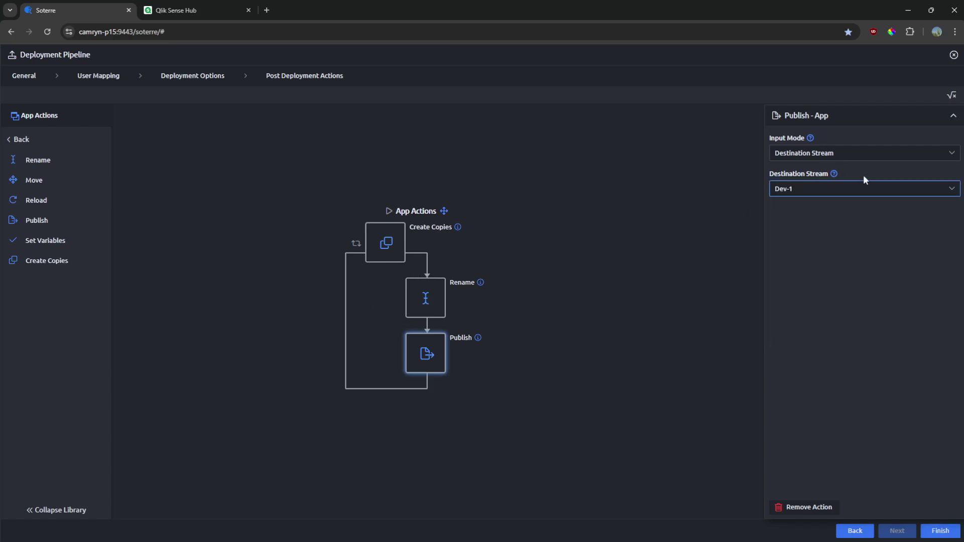
Switch the Publish action's input mode to Stream Name Expression, paste #streamNames[#copyNumber] as the expression, and preview it
{"action": "left_click", "coordinate": [835, 153]}
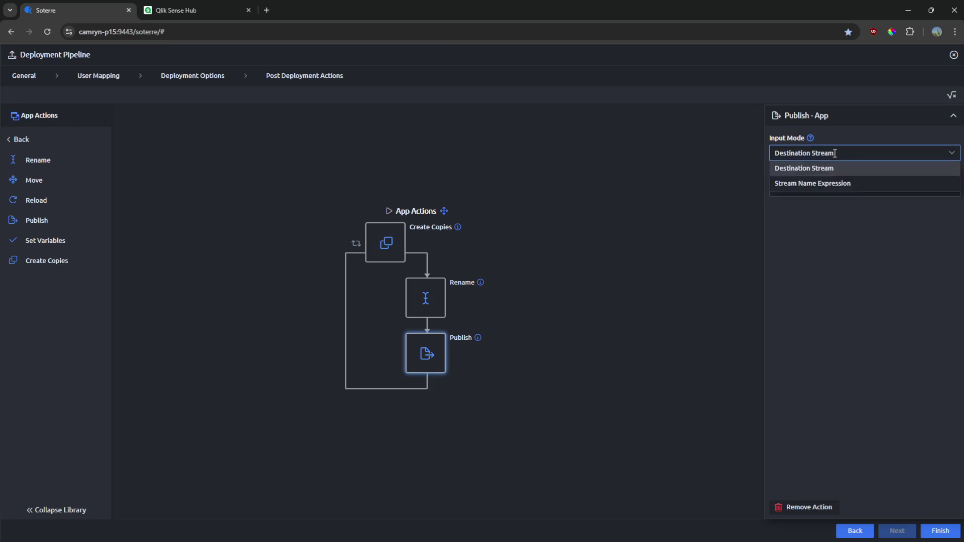
{"action": "left_click", "coordinate": [824, 193]}
{"action": "left_click", "coordinate": [818, 212]}
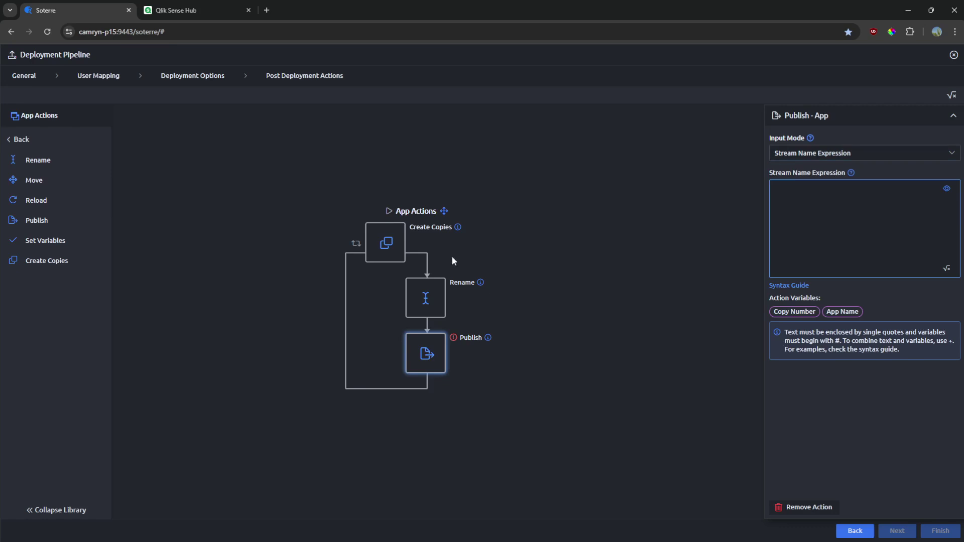
{"action": "key", "text": "ctrl+v"}
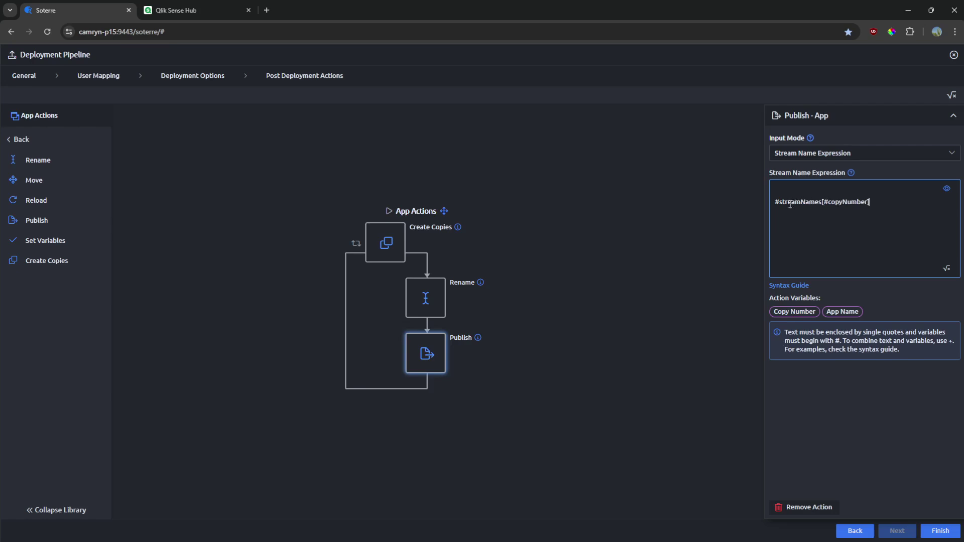
{"action": "left_click_drag", "start_coordinate": [774, 202], "coordinate": [883, 202]}
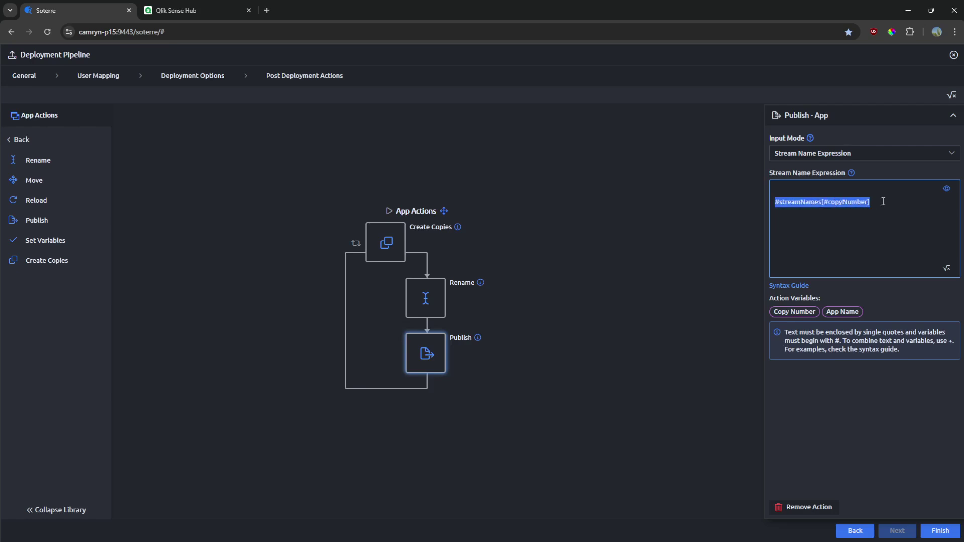
{"action": "left_click", "coordinate": [884, 202]}
{"action": "left_click", "coordinate": [946, 190]}
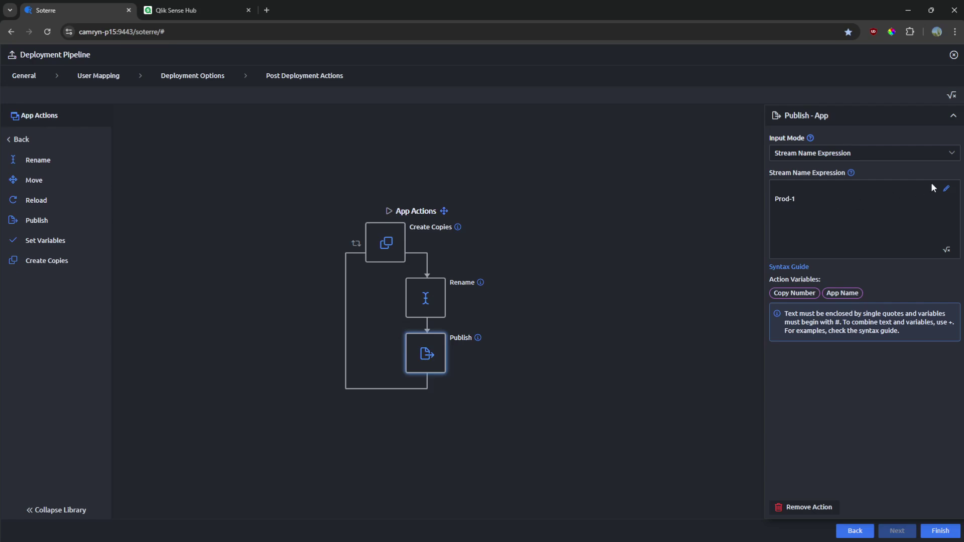
{"action": "left_click", "coordinate": [946, 189]}
Test the stream name expression with index 1, preview it, and put the Copy Number variable back as the index
{"action": "left_click_drag", "start_coordinate": [824, 202], "coordinate": [867, 207]}
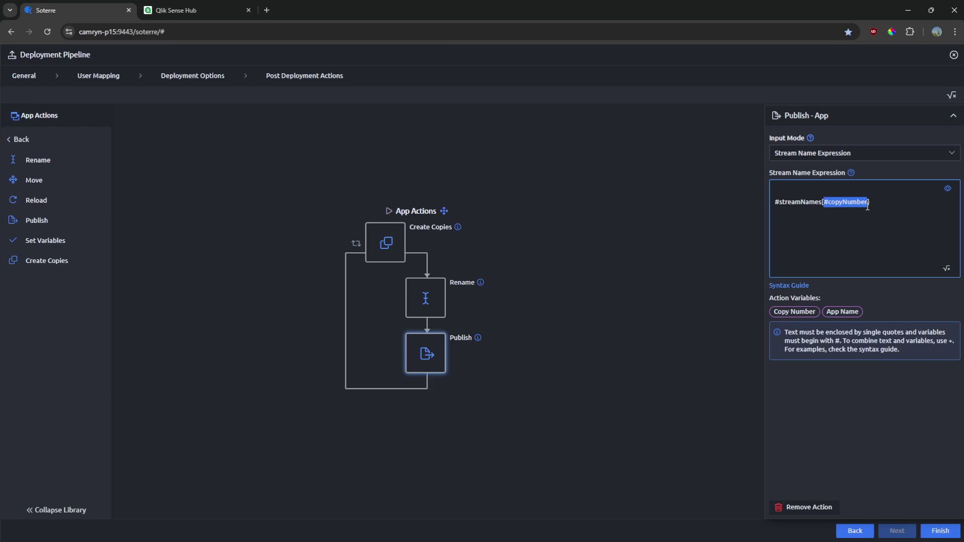
{"action": "type", "text": "1"}
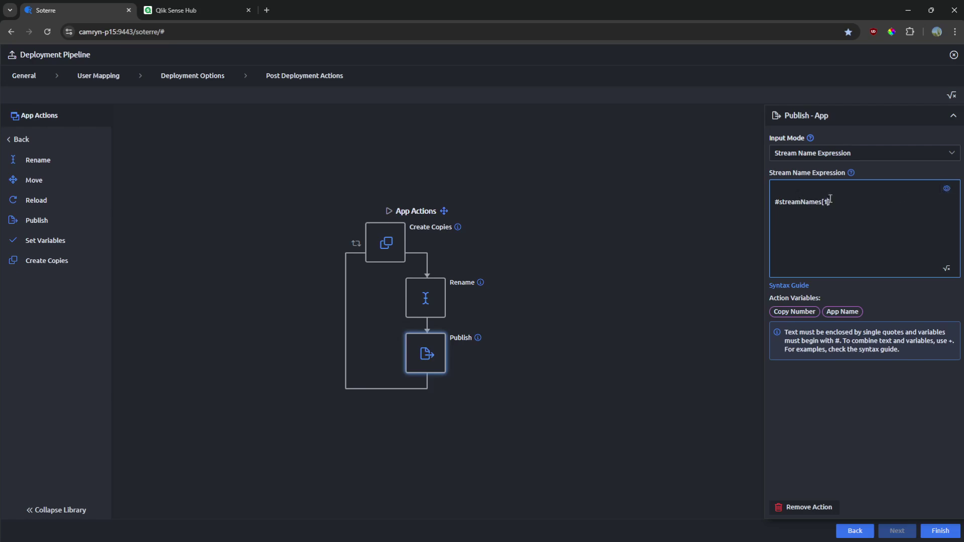
{"action": "left_click", "coordinate": [947, 190]}
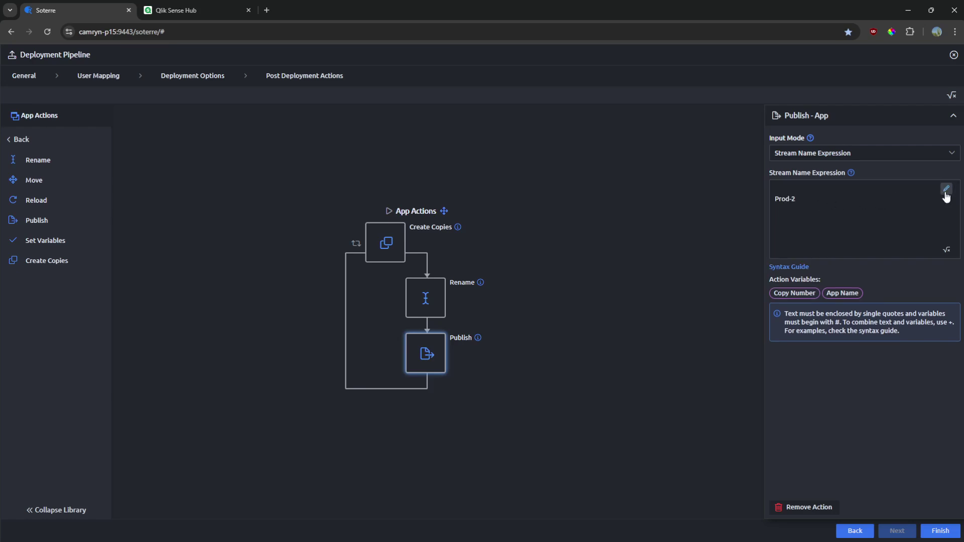
{"action": "left_click", "coordinate": [946, 190]}
{"action": "double_click", "coordinate": [826, 202]}
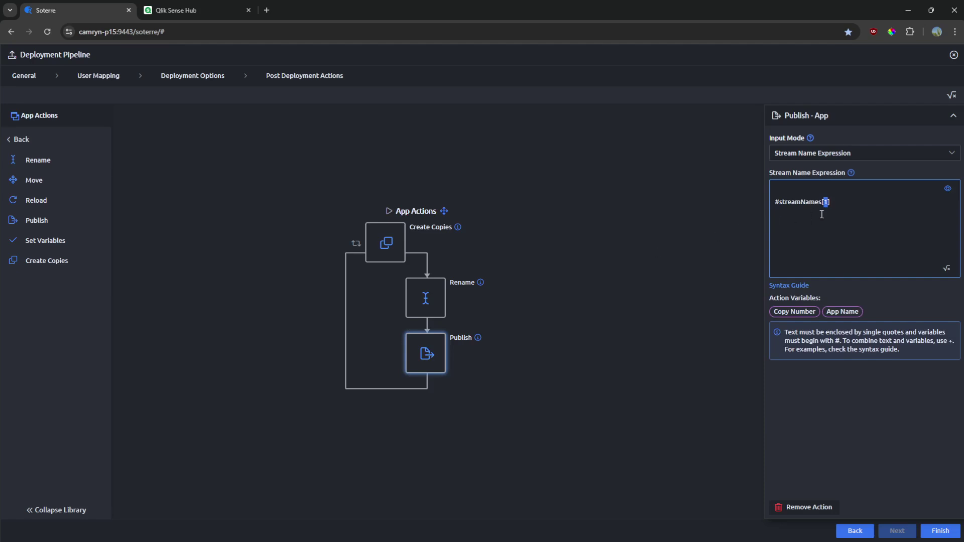
{"action": "key", "text": "BackSpace"}
{"action": "left_click", "coordinate": [806, 314]}
Finish the pipeline and expand its App Actions in the plan to review the settings of each action
{"action": "left_click", "coordinate": [937, 531]}
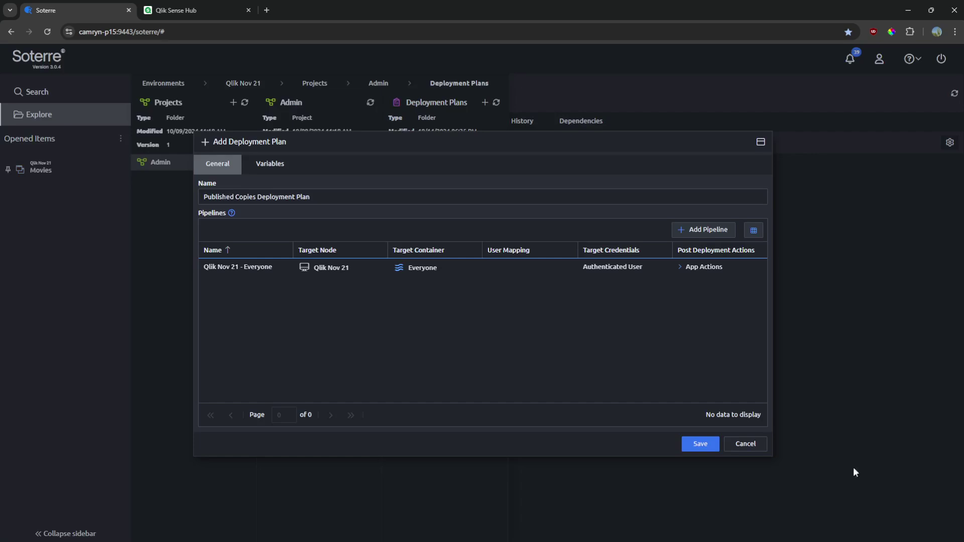
{"action": "left_click", "coordinate": [680, 268]}
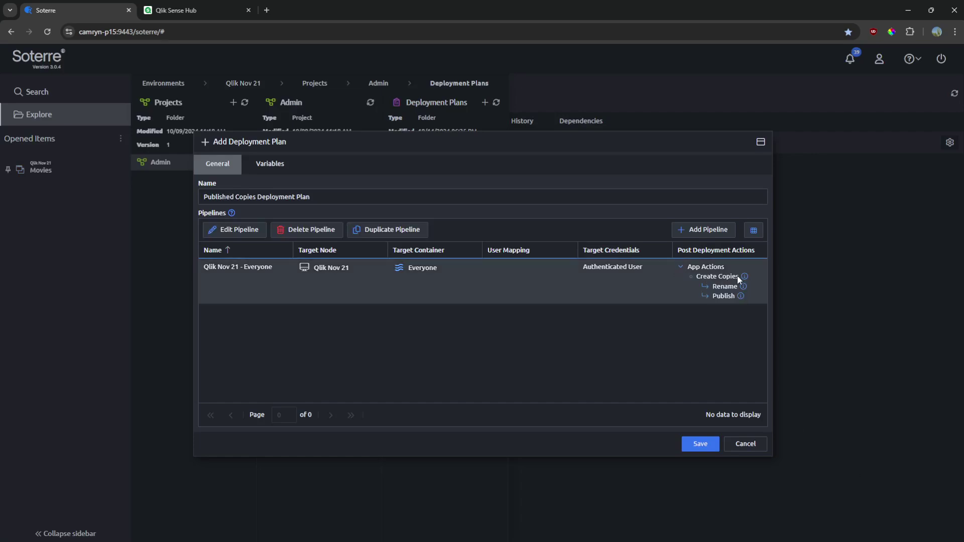
{"action": "mouse_move", "coordinate": [746, 278]}
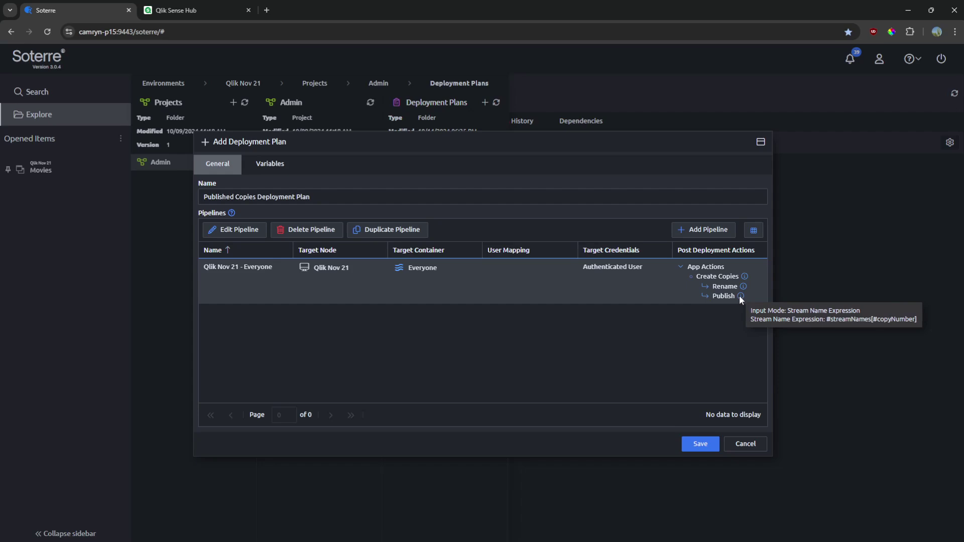
Save the deployment plan and deploy the pinned Movies app from the Published Copies Deployment Plan
{"action": "left_click", "coordinate": [701, 444]}
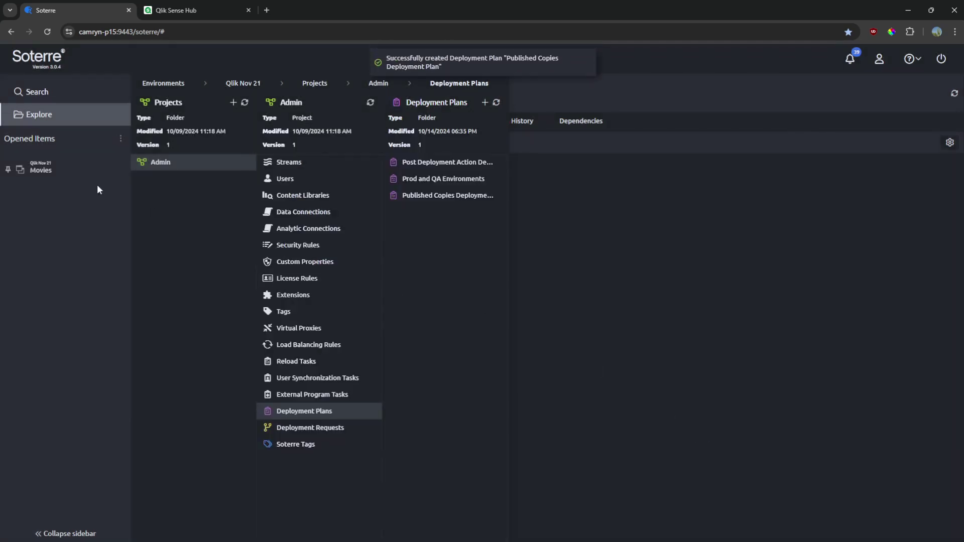
{"action": "left_click", "coordinate": [122, 173]}
{"action": "mouse_move", "coordinate": [143, 222]}
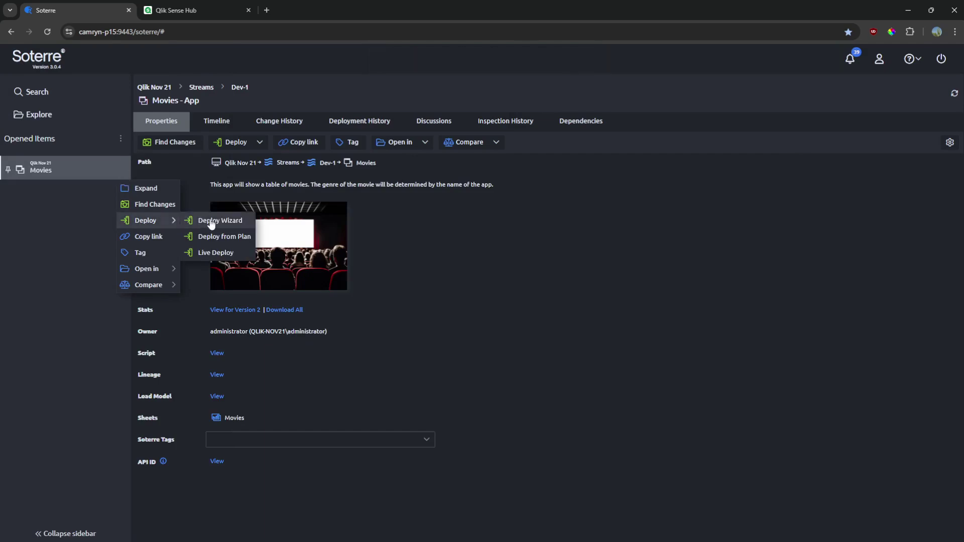
{"action": "left_click", "coordinate": [227, 238]}
{"action": "left_click", "coordinate": [380, 244]}
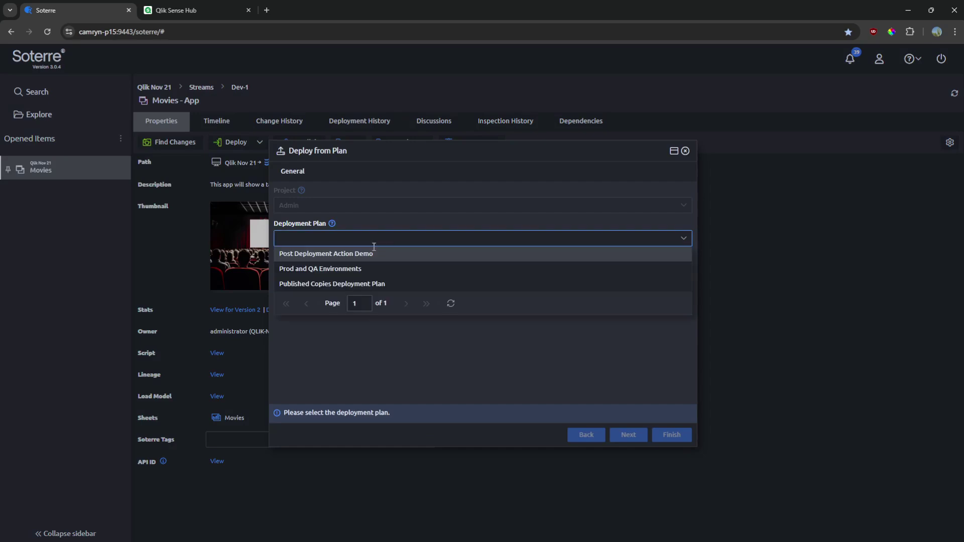
{"action": "left_click", "coordinate": [332, 284]}
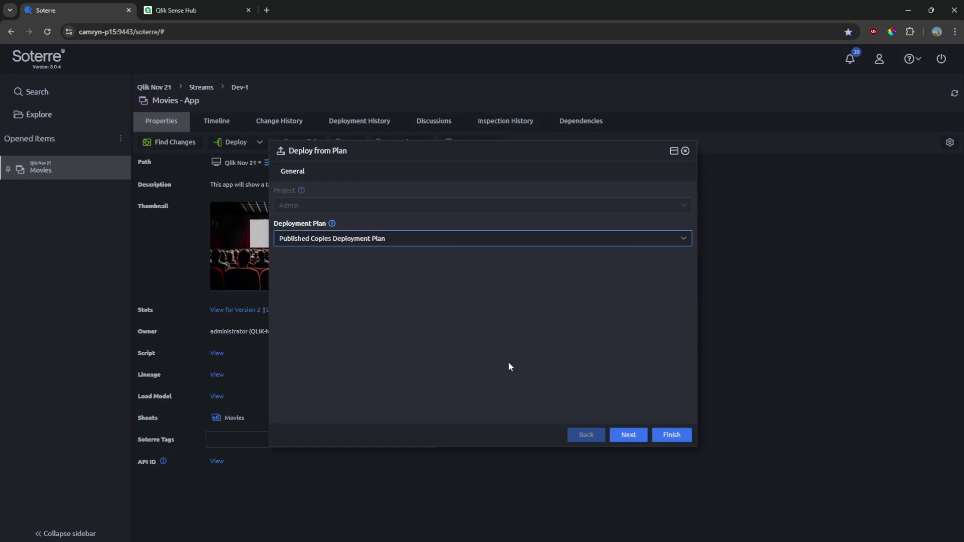
{"action": "key", "text": "Return"}
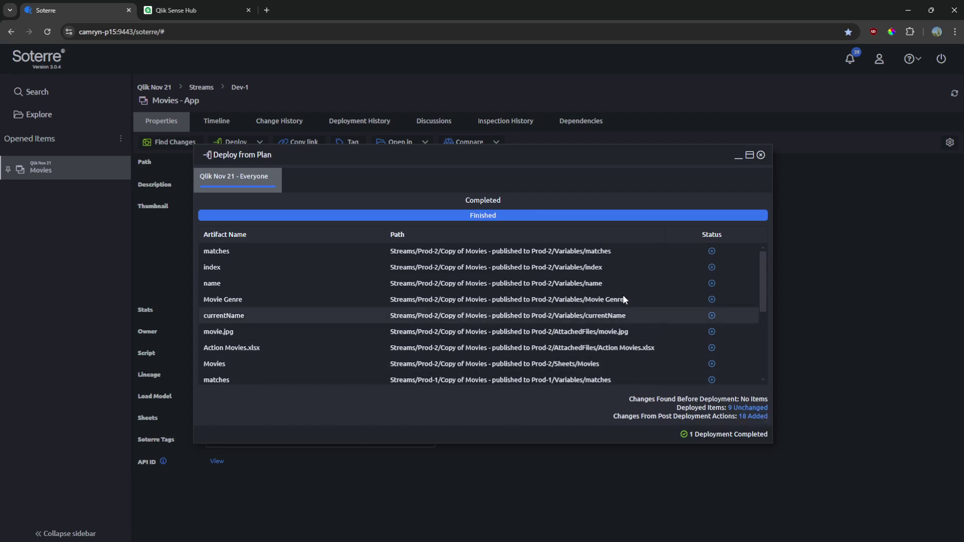
Review the items added by post deployment actions, check Prod-1 and Prod-2 in Qlik Sense Hub for the Movies copies, and return to Soterre
{"action": "left_click", "coordinate": [743, 417]}
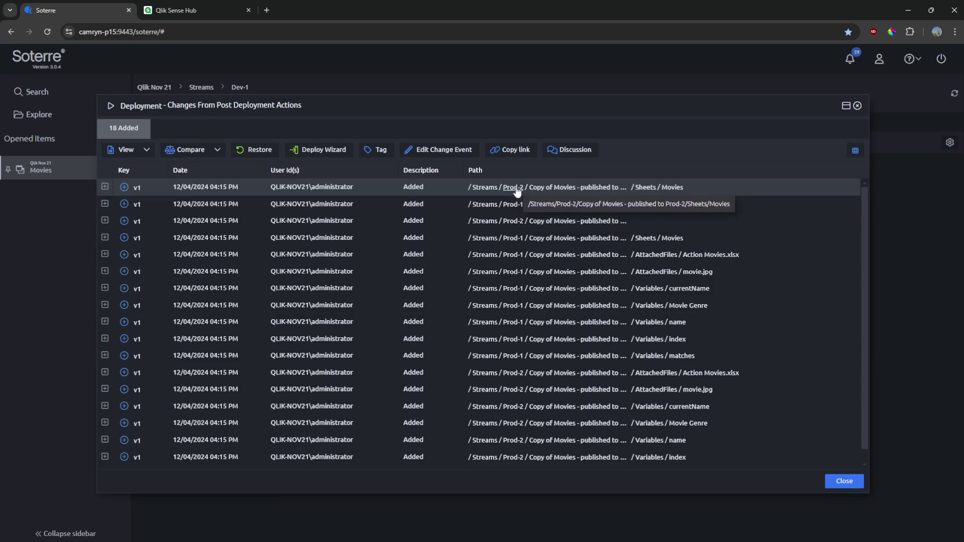
{"action": "left_click", "coordinate": [223, 5]}
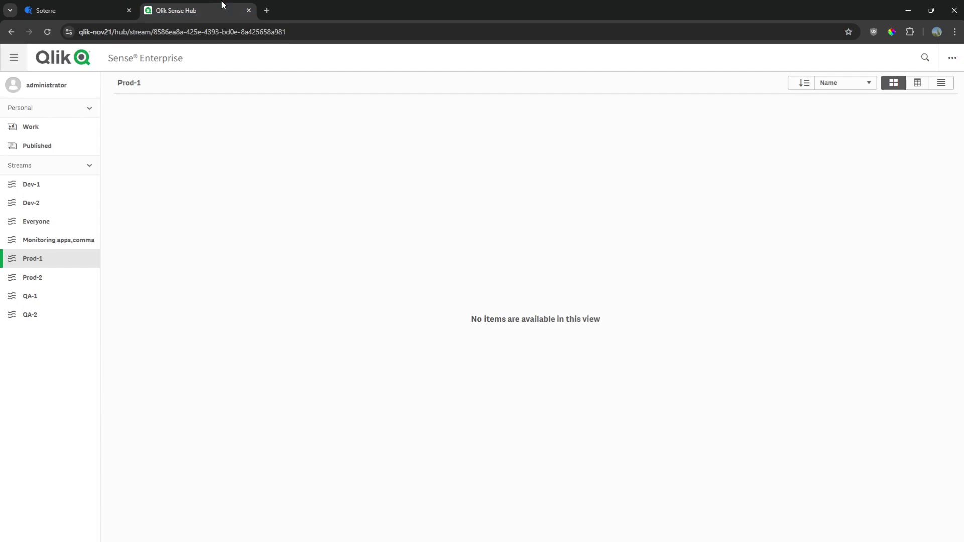
{"action": "left_click", "coordinate": [562, 516]}
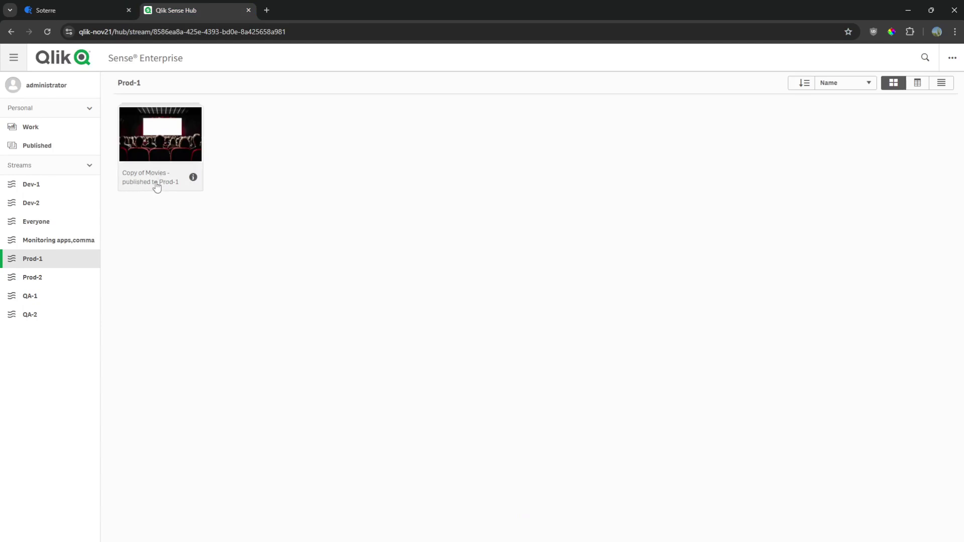
{"action": "left_click", "coordinate": [62, 279]}
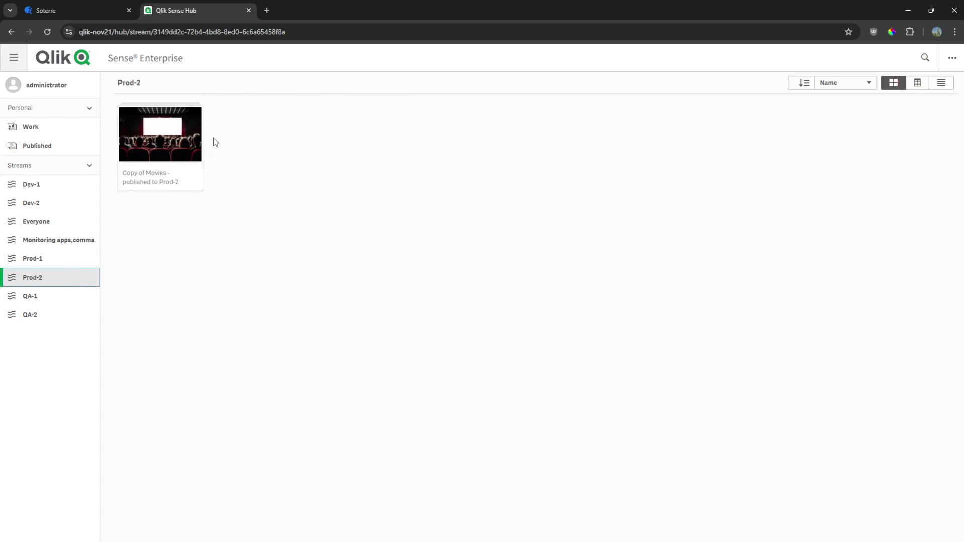
{"action": "left_click", "coordinate": [114, 6]}
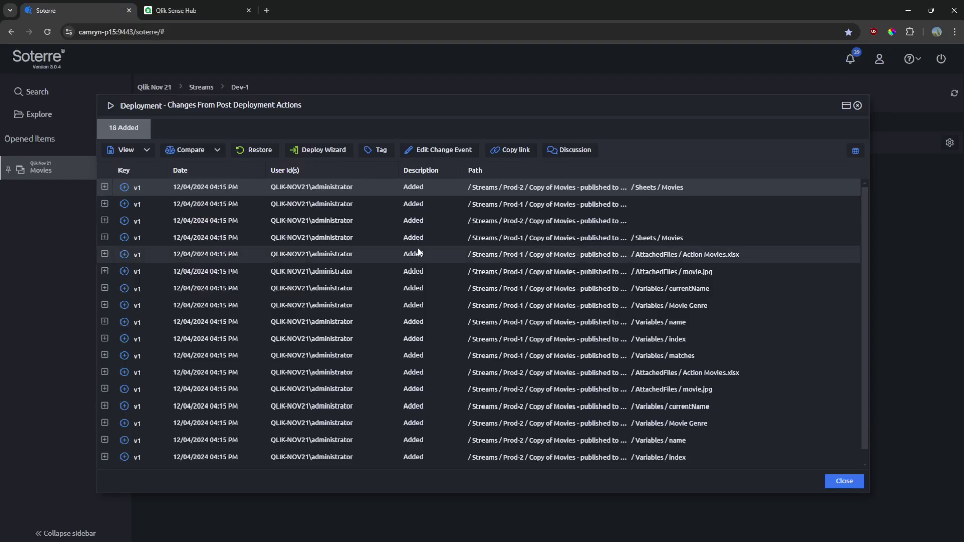